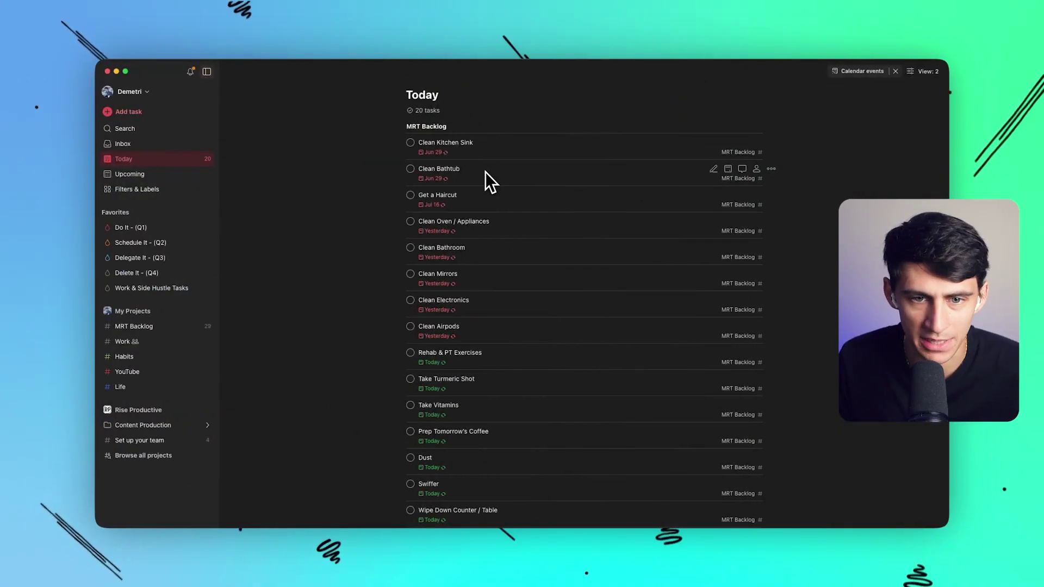
pyautogui.scroll(-1, 483, 180)
pyautogui.scroll(1, 480, 207)
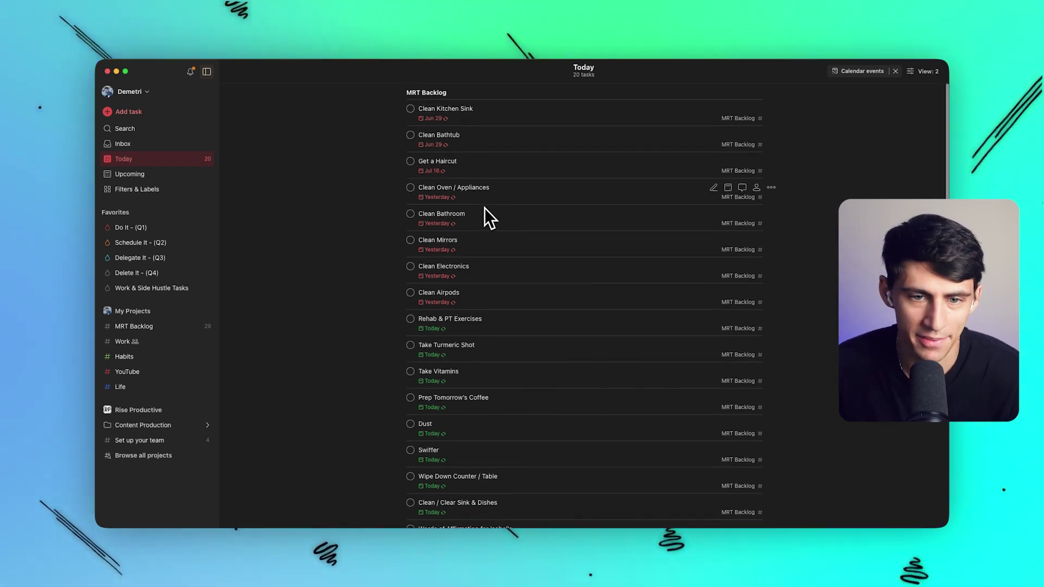
pyautogui.scroll(-1, 486, 208)
pyautogui.scroll(-1, 484, 206)
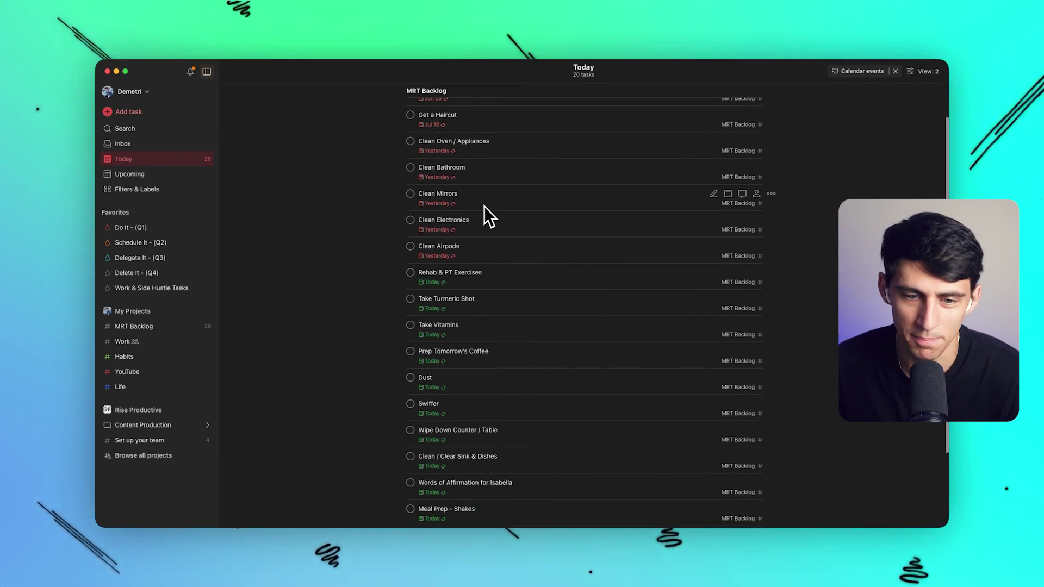
pyautogui.scroll(-1, 483, 206)
pyautogui.scroll(-1, 484, 207)
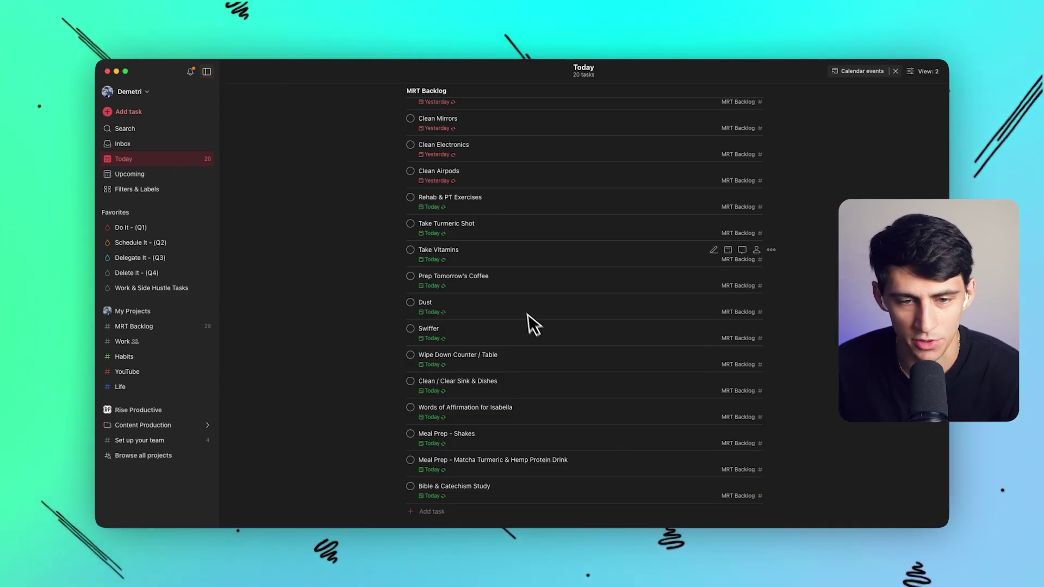
pyautogui.scroll(5, 529, 314)
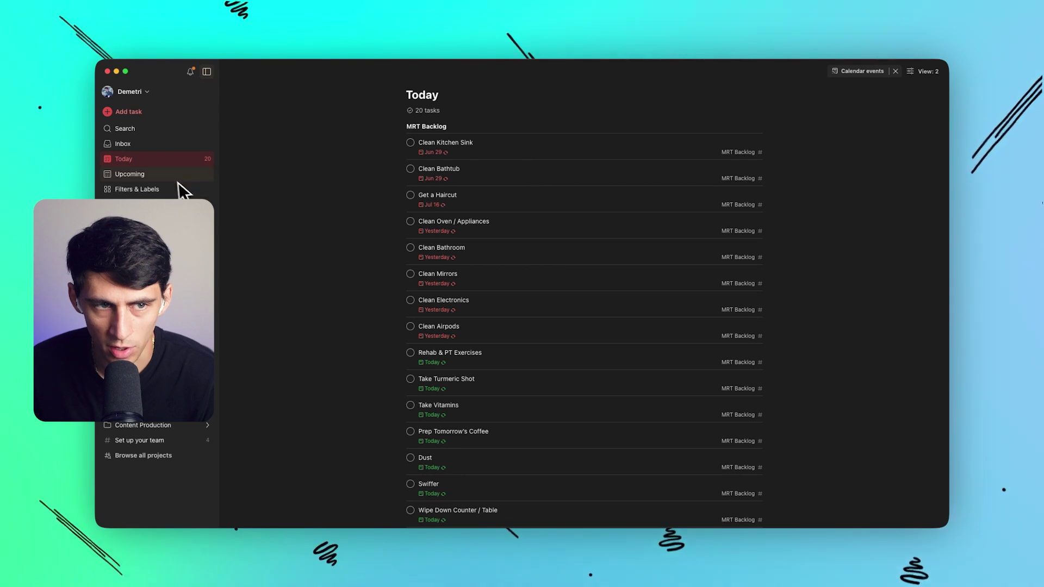
# Check the Today list's display options, then switch Todoist to the Upcoming week calendar
pyautogui.click(926, 71)
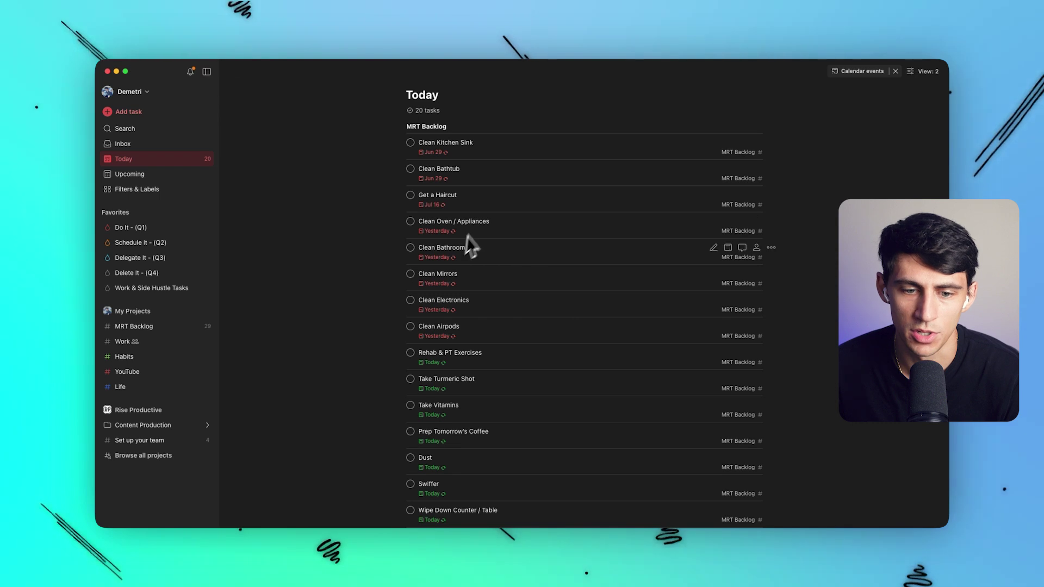
pyautogui.scroll(-5, 465, 244)
pyautogui.click(129, 174)
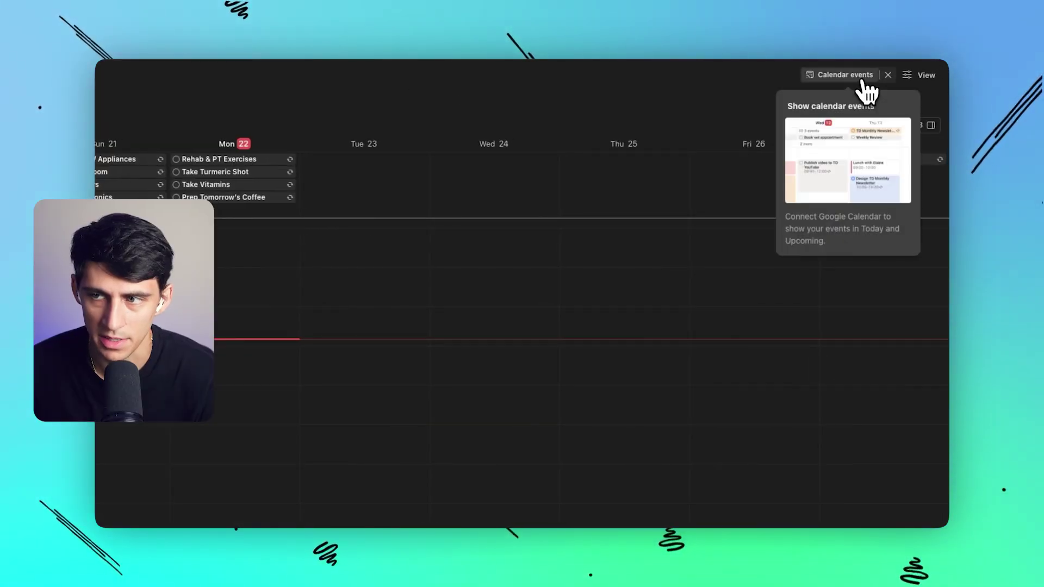
# Open the Upcoming calendar's display options to check the calendar events setting
pyautogui.click(922, 75)
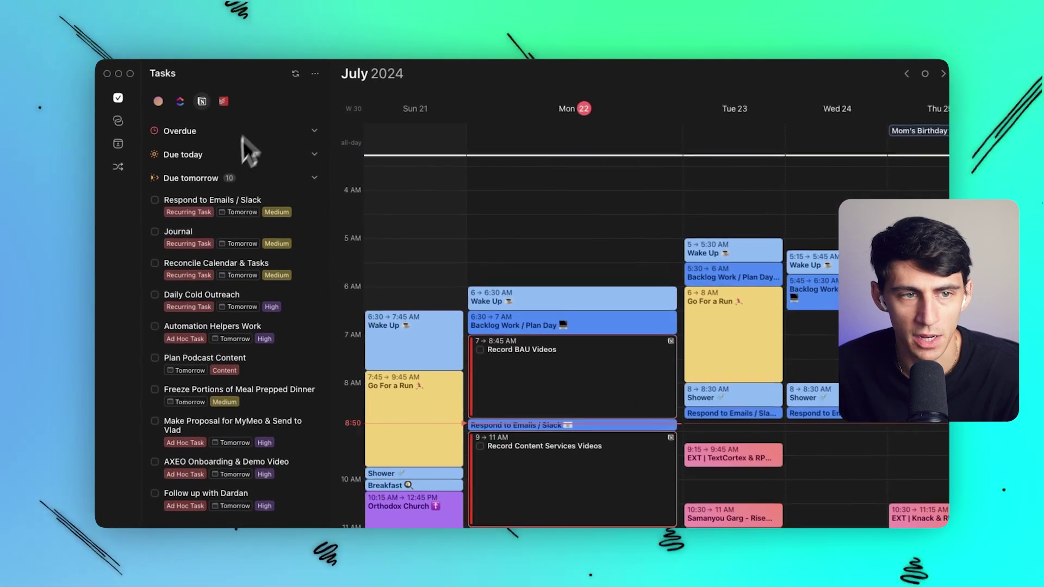
# Show Morgen's Todoist tasks grouped by priority and collapse the P2 group
pyautogui.click(224, 101)
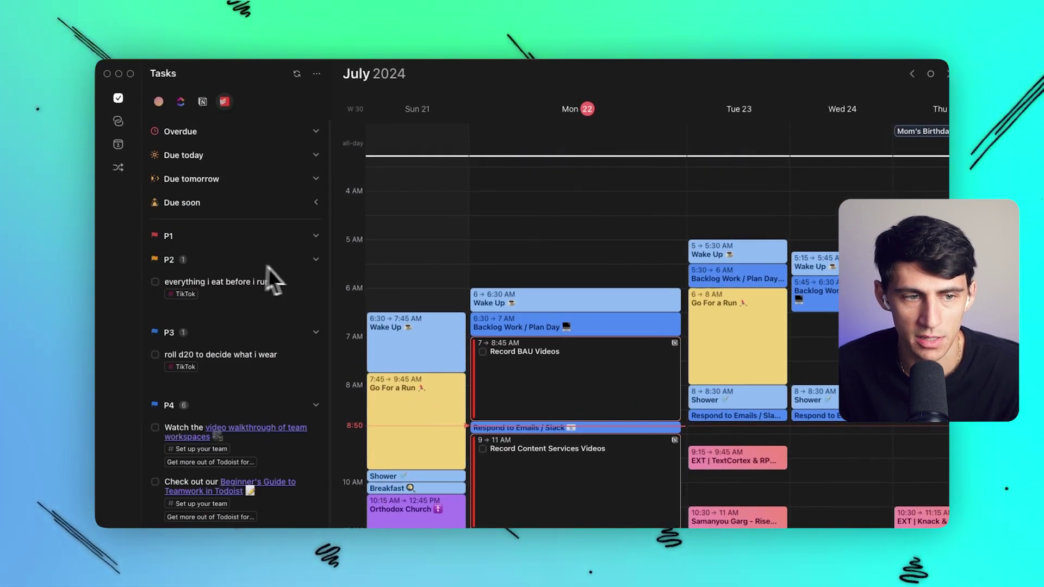
pyautogui.click(316, 260)
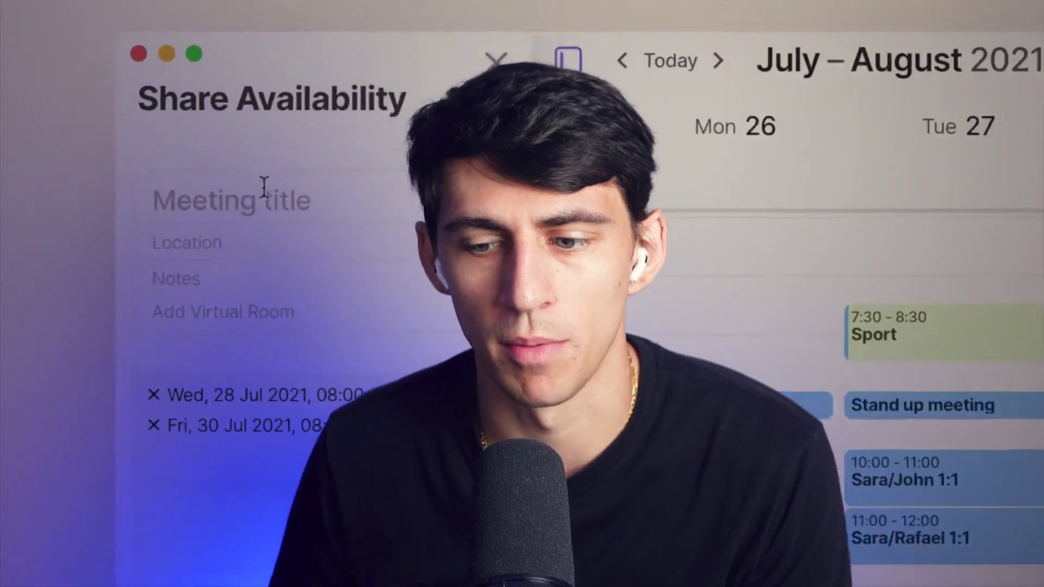
pyautogui.write('Sara/David 1')
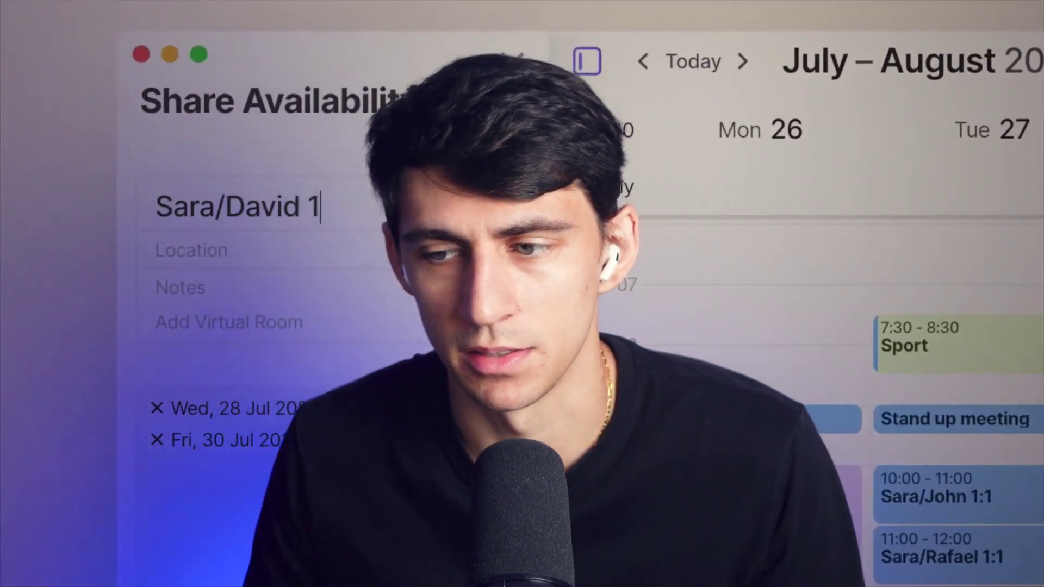
pyautogui.write(':1')
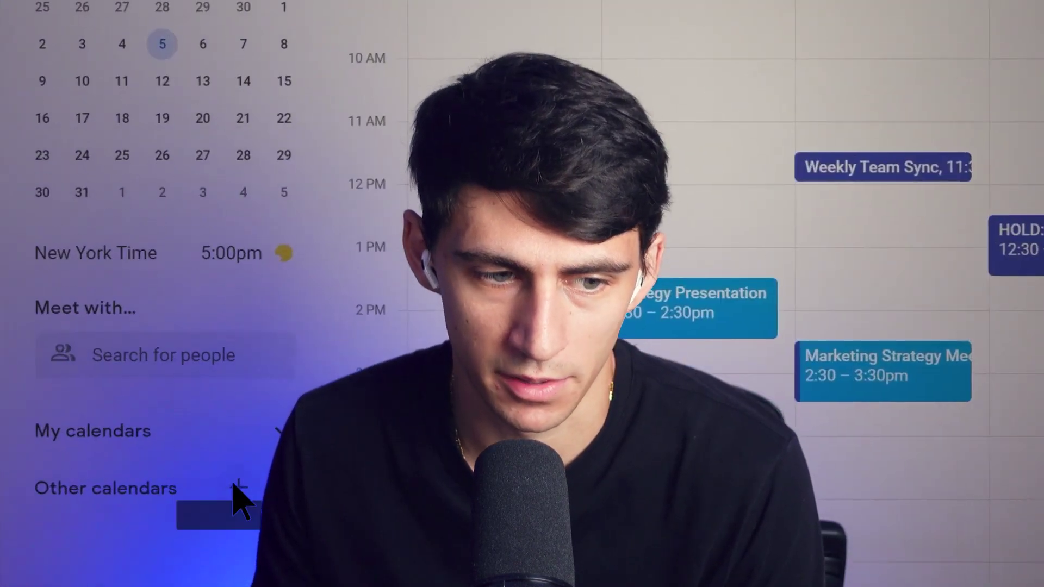
# Bring up Morgen's menu of other calendars that can be added
pyautogui.click(234, 489)
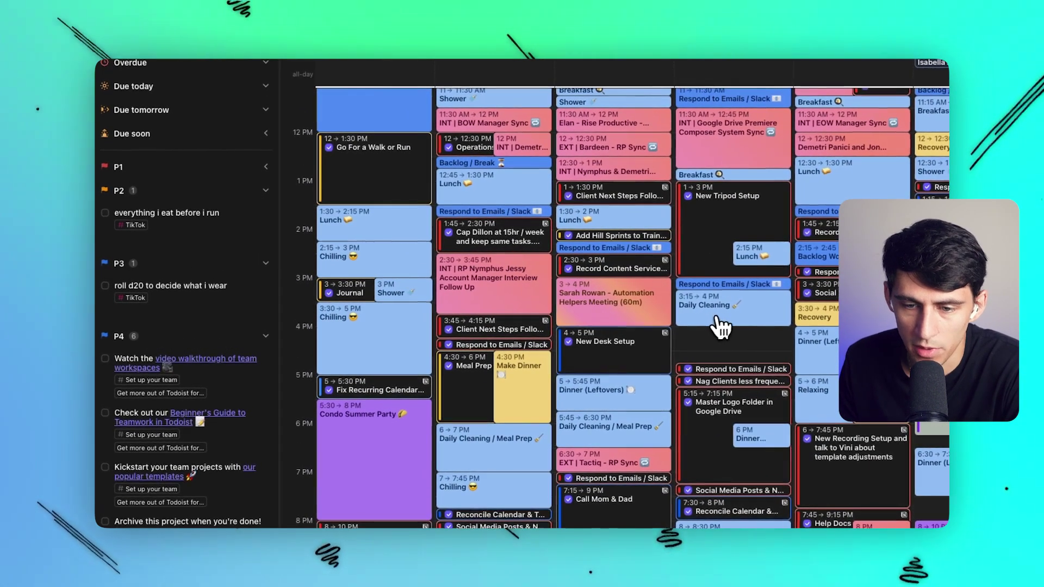
# Select Morgen's Daily Cleaning event, then drag Prep Tomorrow's Coffee into Monday in Todoist
pyautogui.click(706, 309)
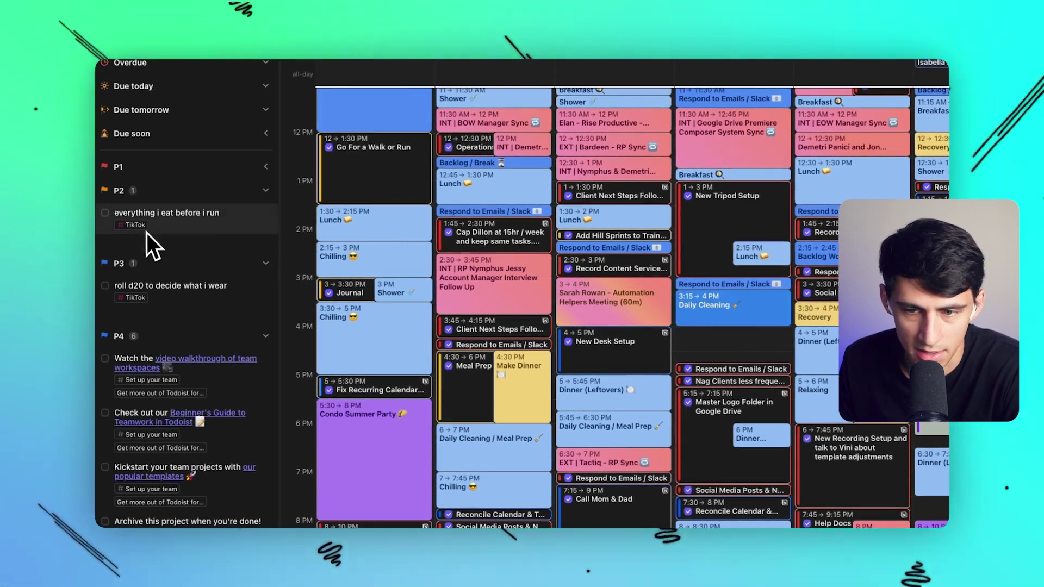
pyautogui.scroll(3, 769, 328)
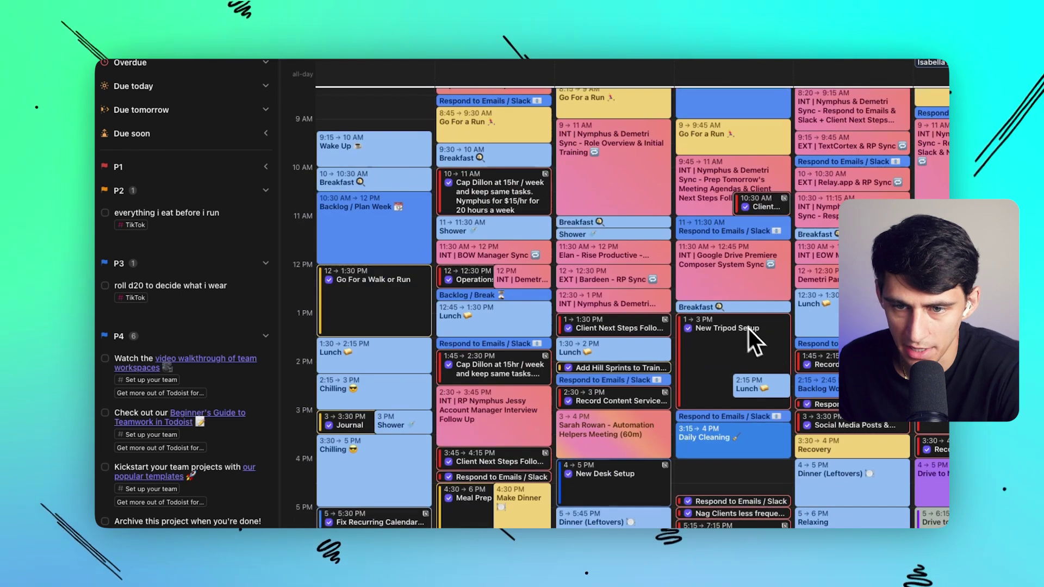
pyautogui.scroll(2, 734, 329)
pyautogui.scroll(-5, 662, 269)
pyautogui.scroll(-5, 642, 281)
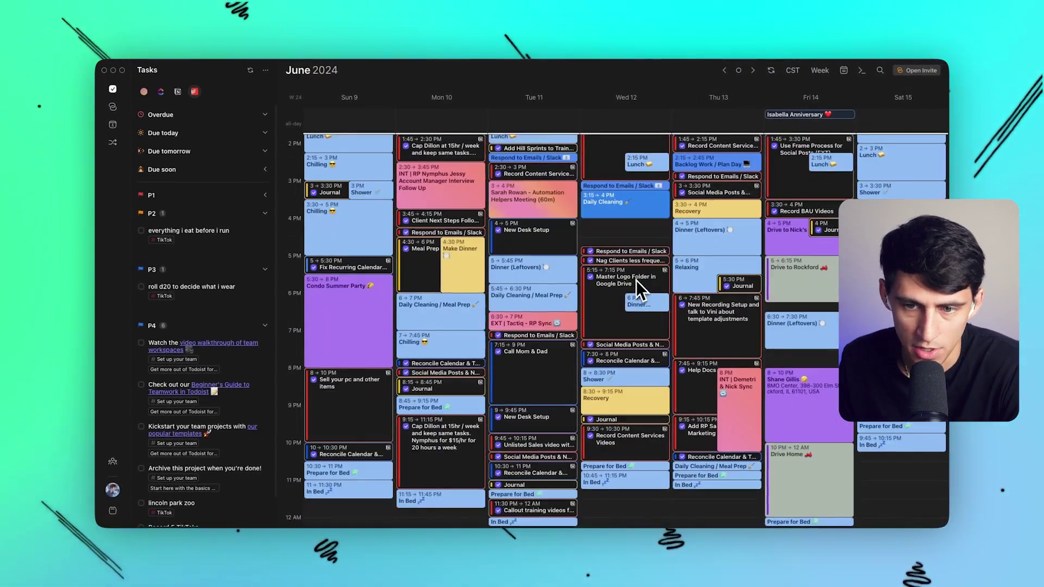
pyautogui.moveTo(599, 517)
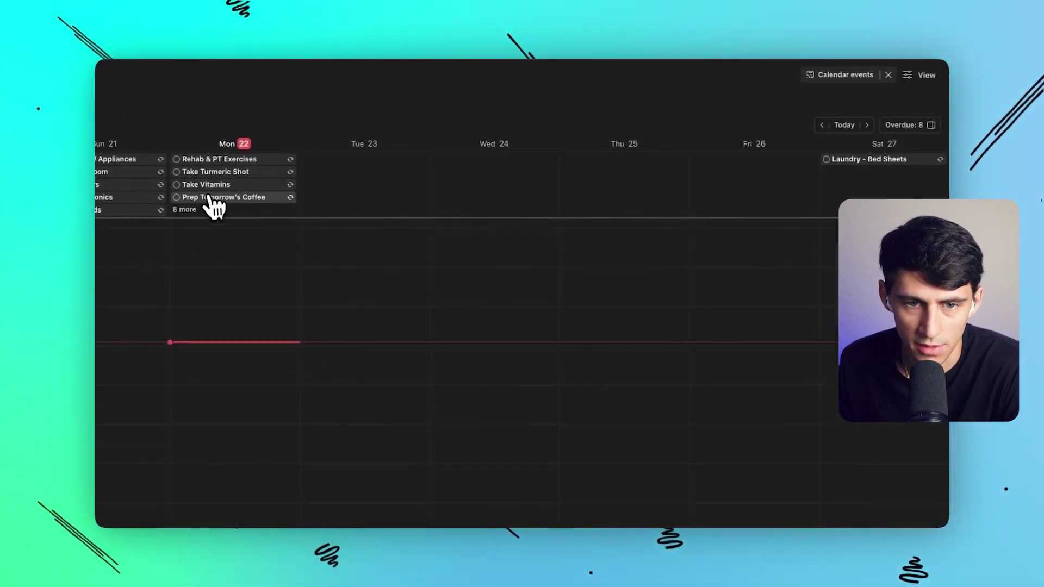
pyautogui.moveTo(214, 199)
pyautogui.mouseDown()
pyautogui.moveTo(221, 375)
pyautogui.moveTo(228, 200)
pyautogui.mouseUp()
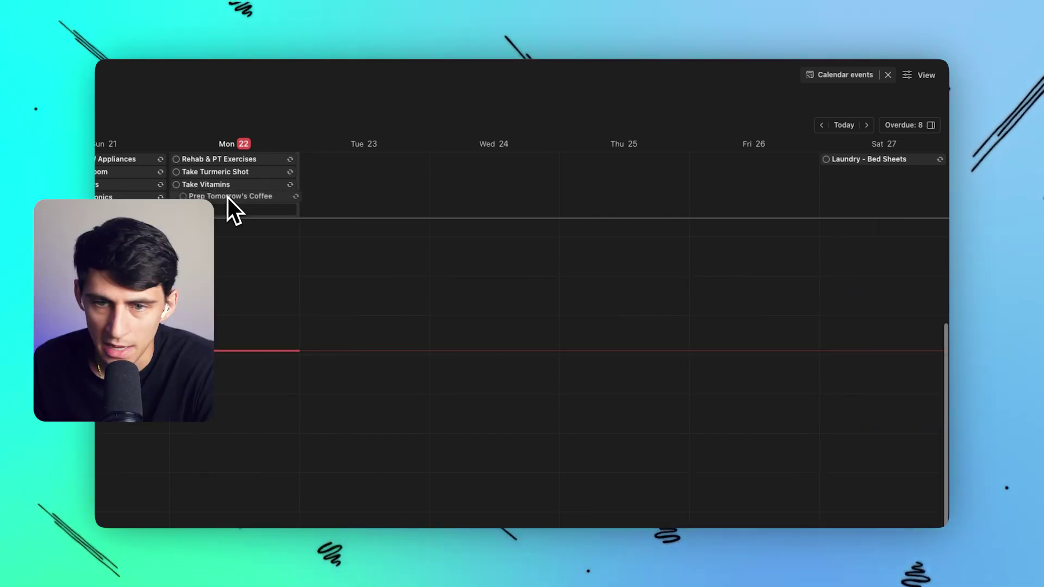
# Open and then dismiss the Upcoming week's view settings in Todoist
pyautogui.click(922, 75)
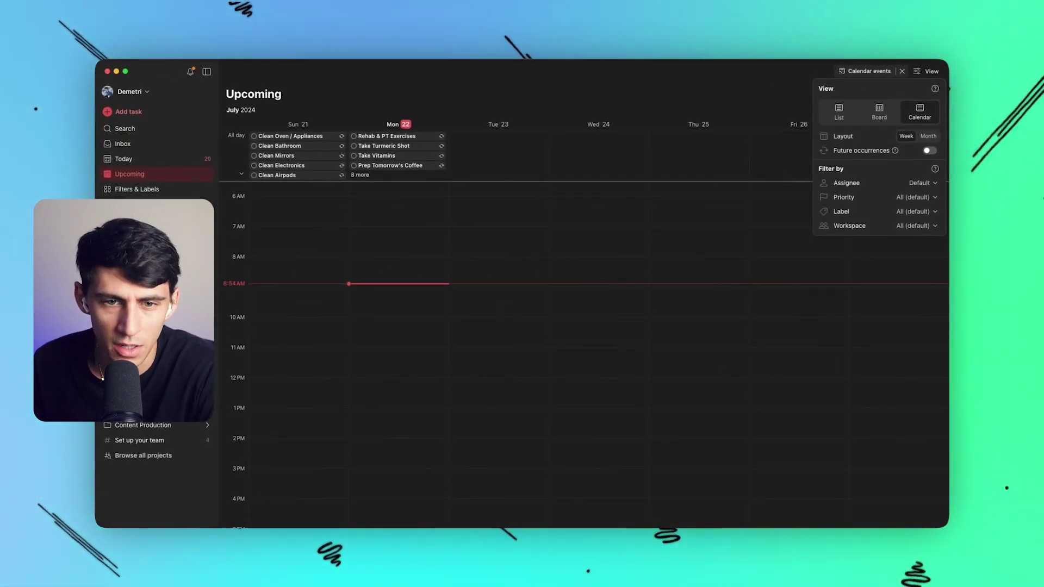
pyautogui.click(420, 290)
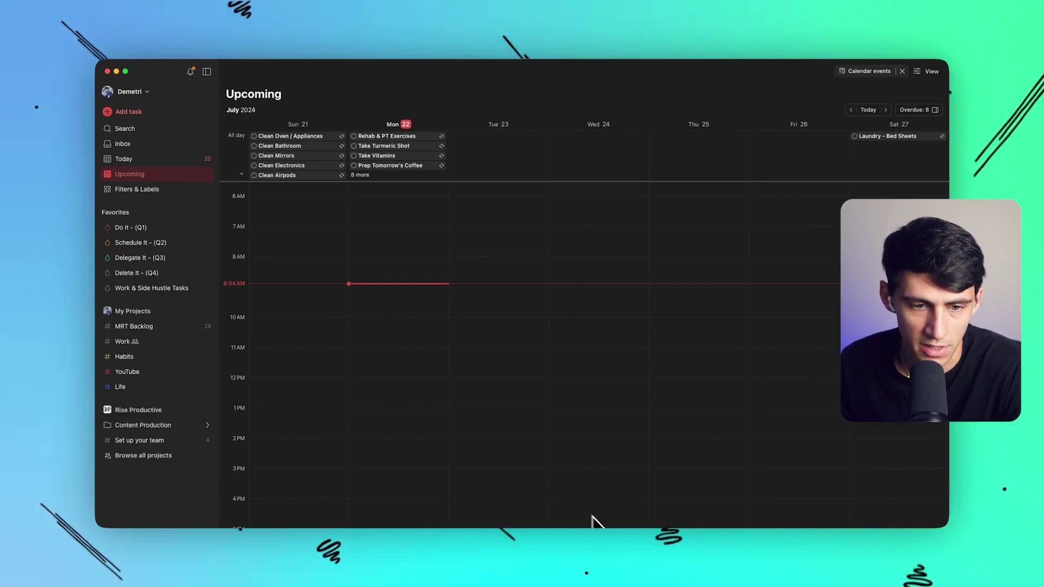
# Move Record 5 TikToks to 4 PM Wednesday in Morgen and open it in Todoist
pyautogui.click(453, 514)
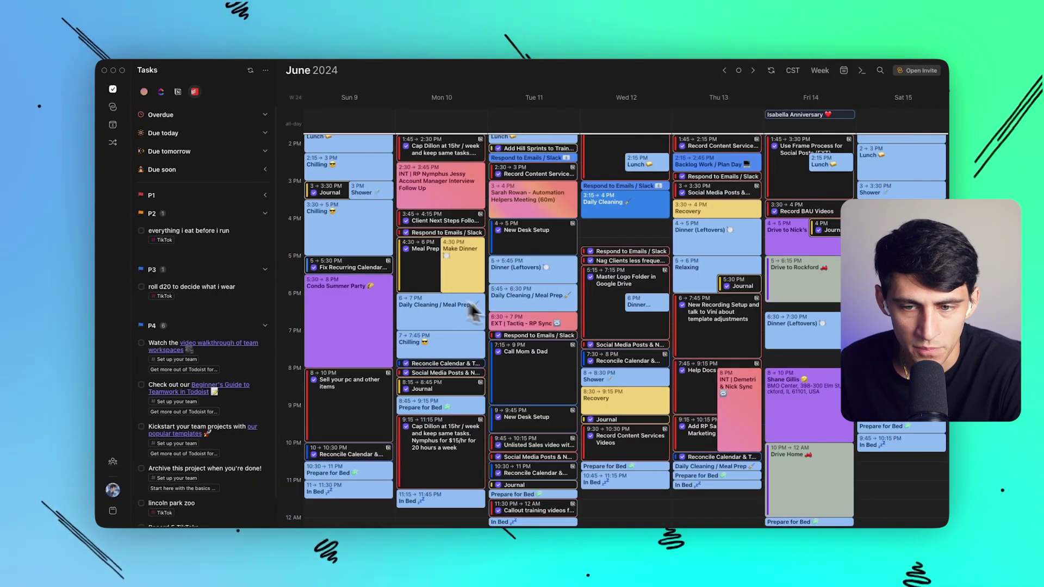
pyautogui.scroll(-2, 174, 326)
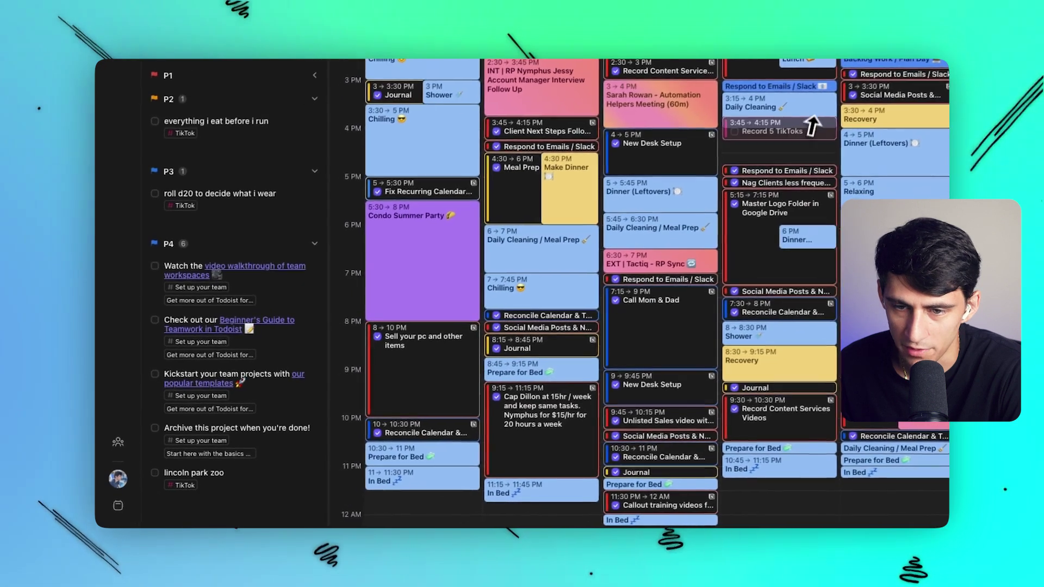
pyautogui.moveTo(813, 124); pyautogui.dragTo(804, 157)
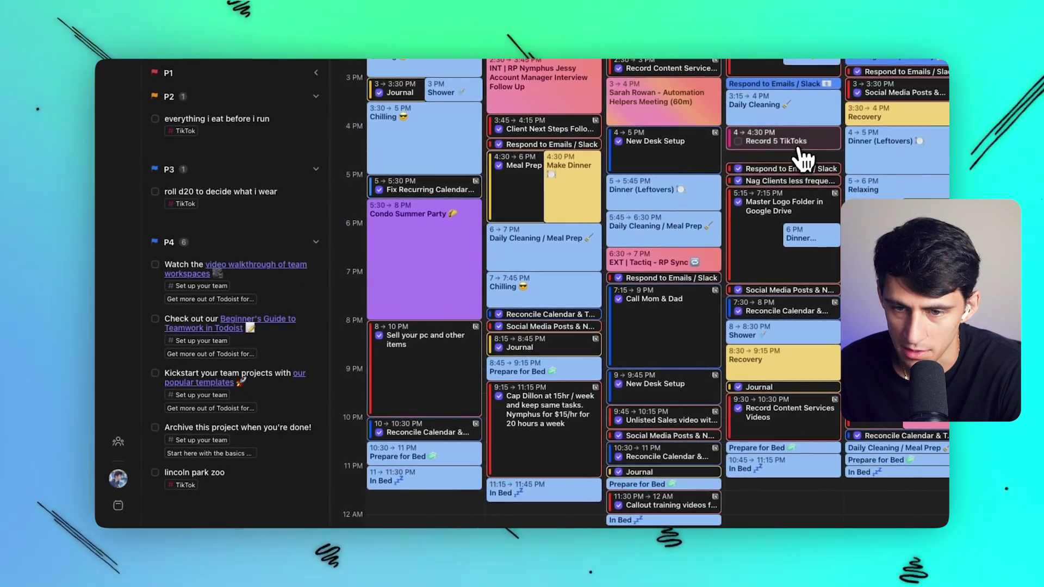
pyautogui.click(783, 141)
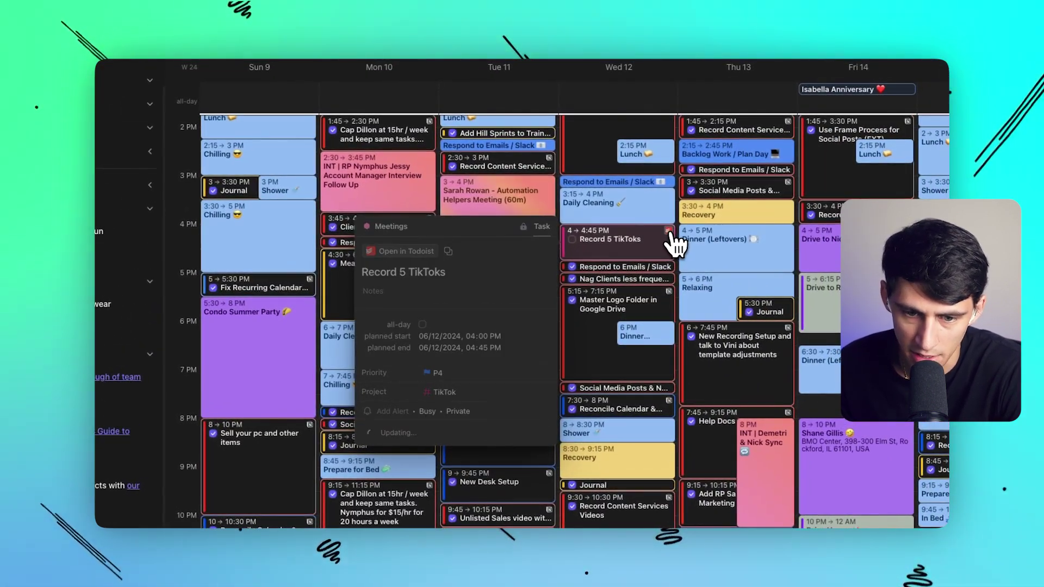
pyautogui.click(407, 252)
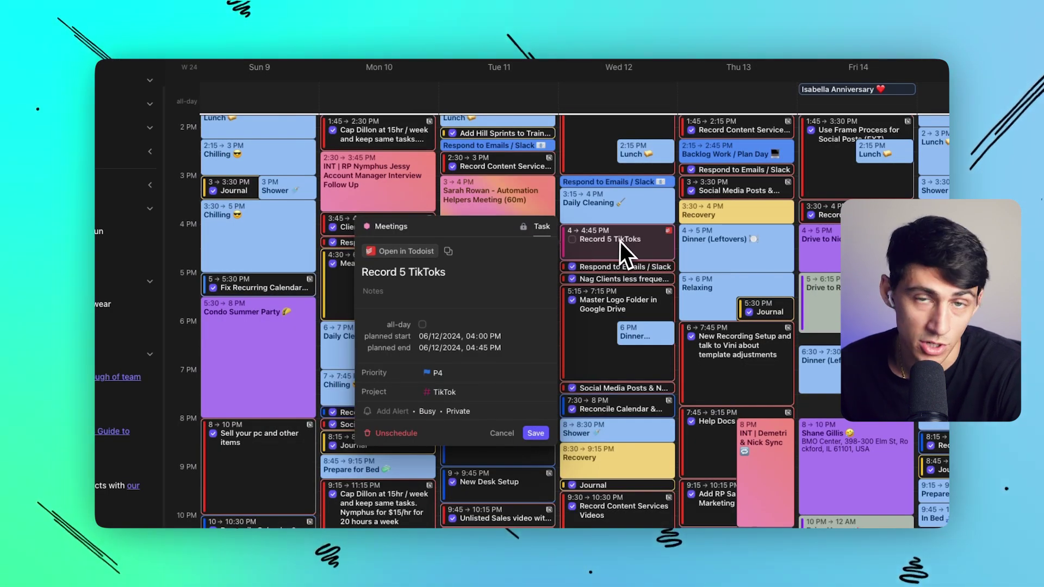
pyautogui.scroll(1, 620, 242)
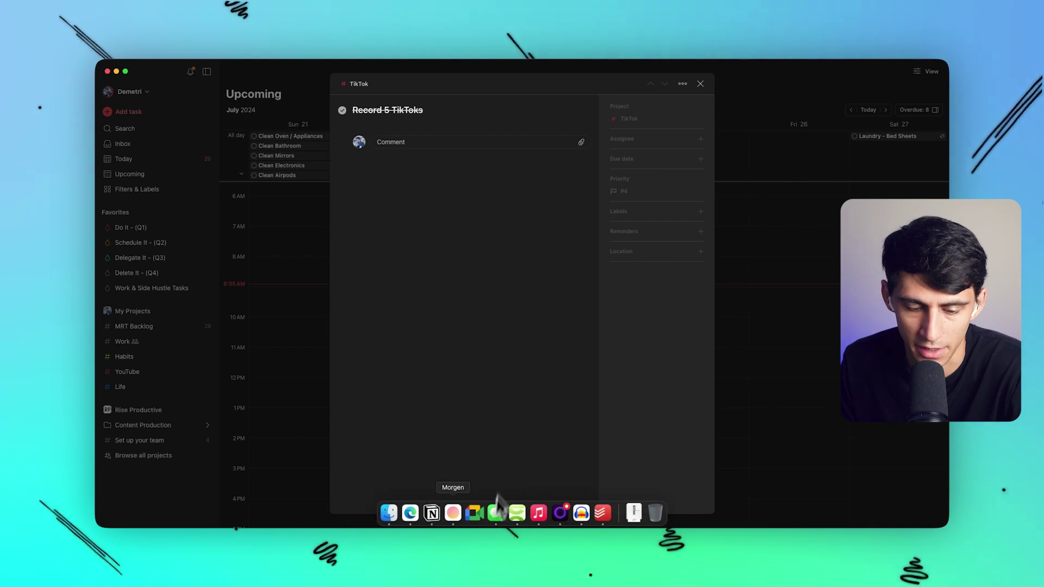
# Close the Record 5 TikToks task details and switch back to Morgen
pyautogui.click(323, 188)
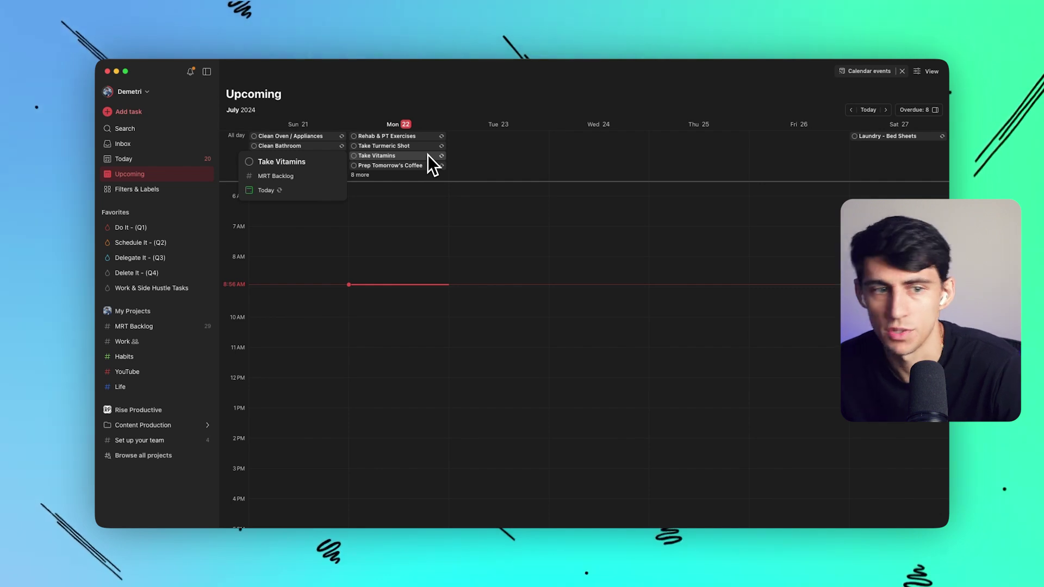
pyautogui.moveTo(410, 513)
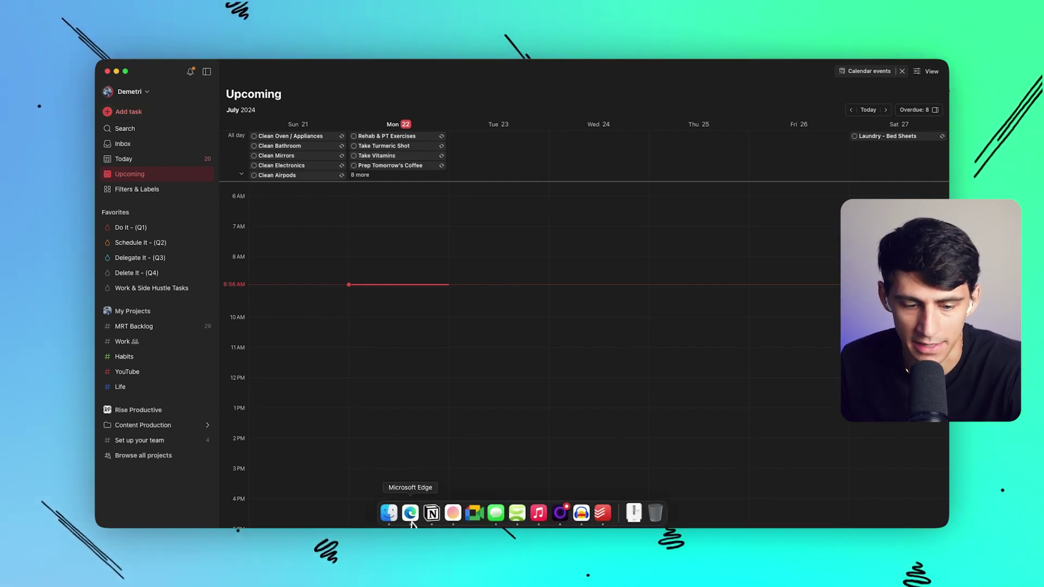
pyautogui.click(445, 514)
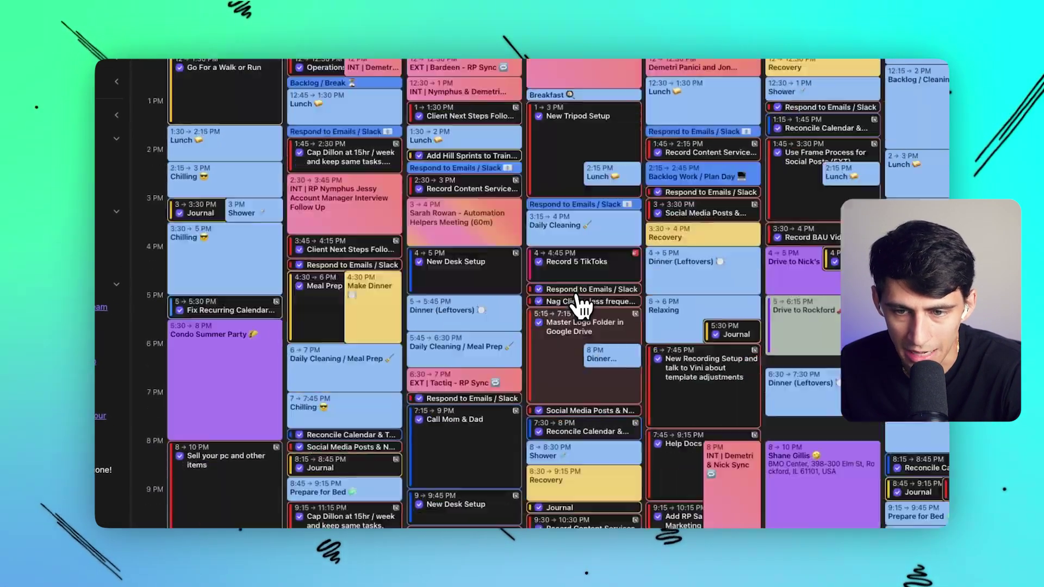
pyautogui.scroll(5, 577, 301)
pyautogui.scroll(3, 577, 304)
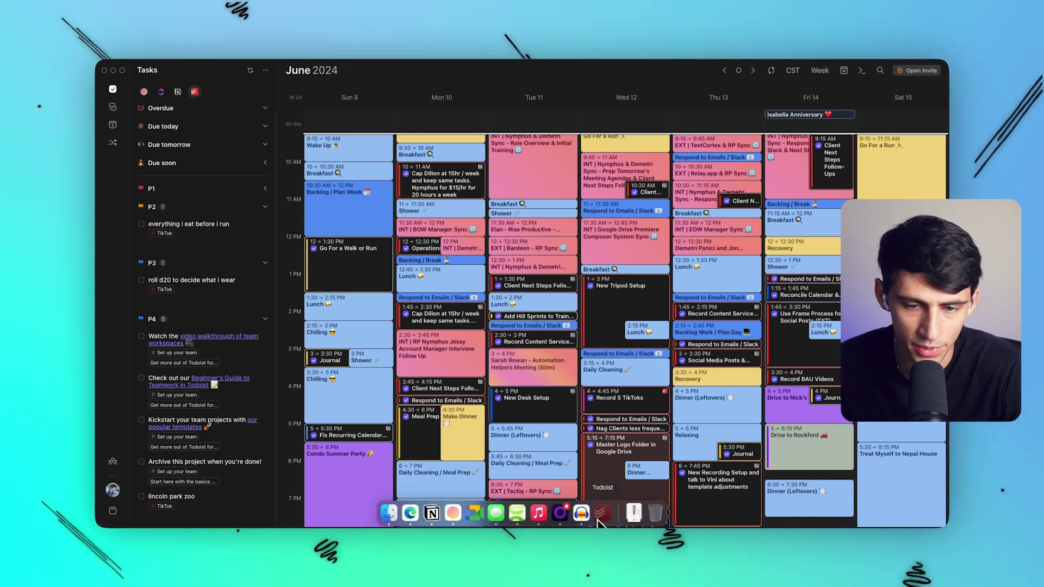
# Switch from Morgen's June week calendar over to Todoist
pyautogui.click(599, 514)
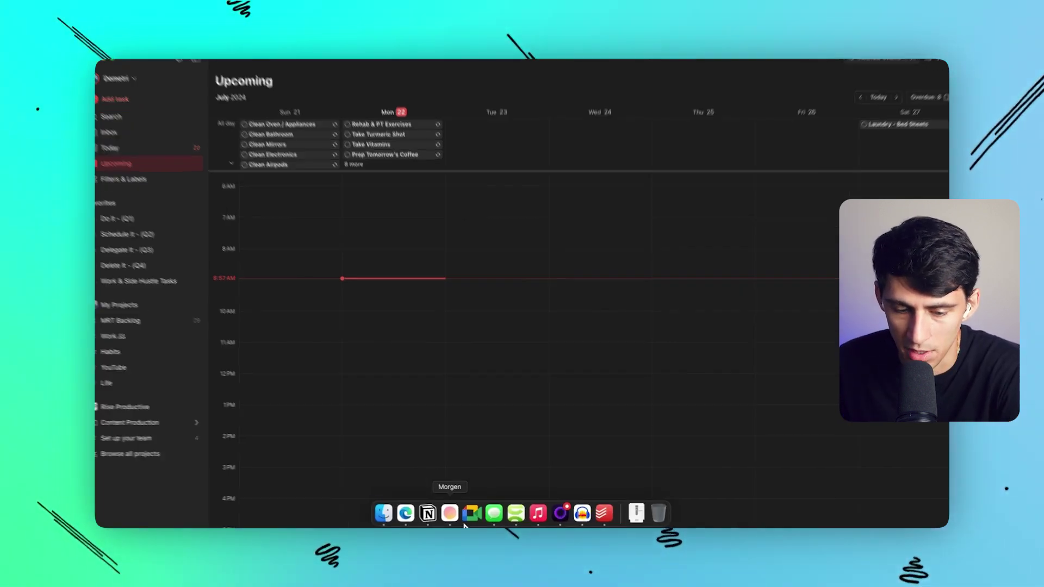
# Review Morgen's pricing in Edge, including Pro at USD 15 monthly, then return to Morgen
pyautogui.click(490, 567)
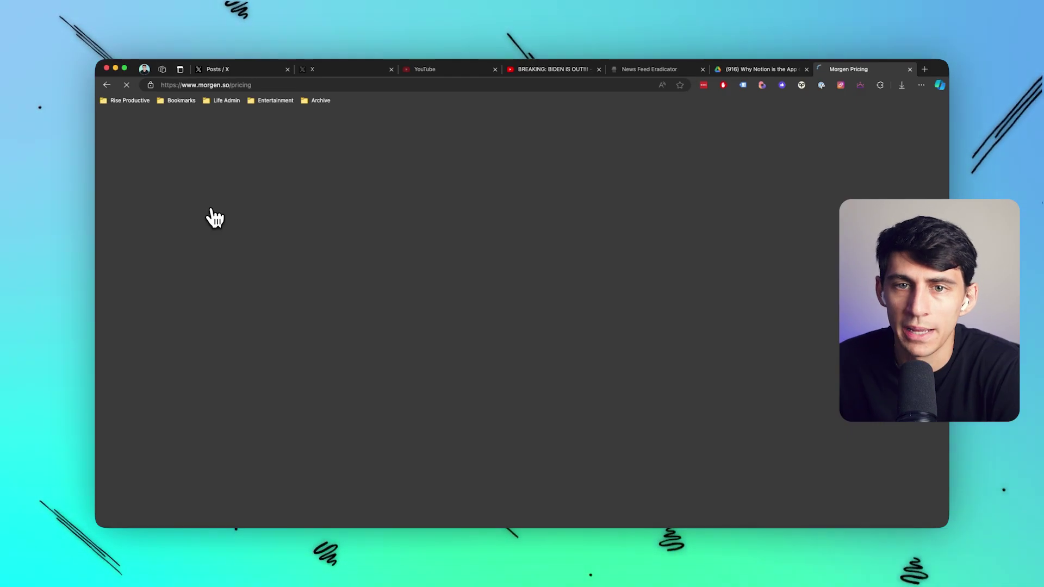
pyautogui.scroll(-2, 594, 299)
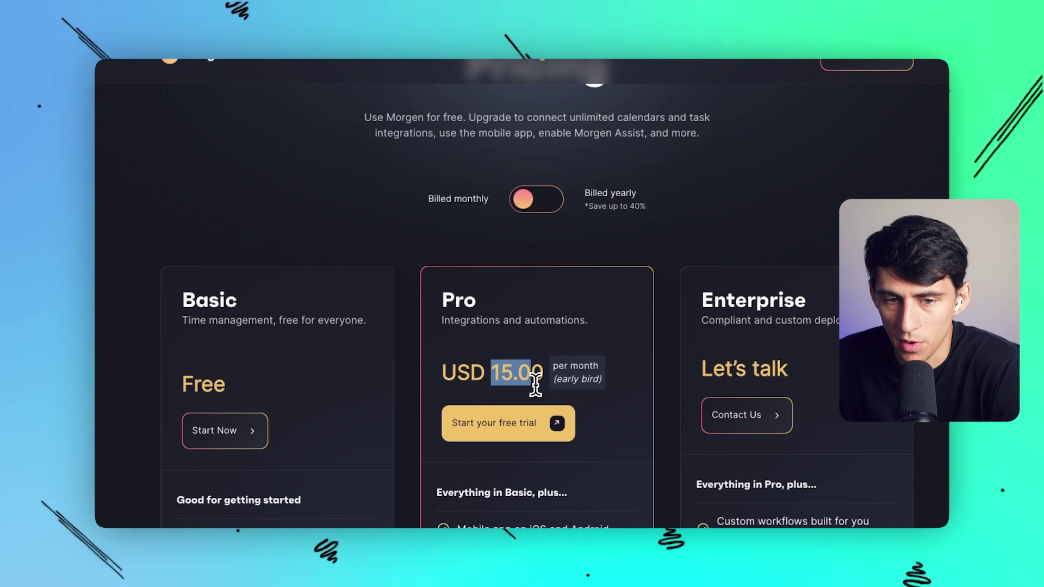
pyautogui.scroll(-3, 529, 393)
pyautogui.scroll(-3, 514, 432)
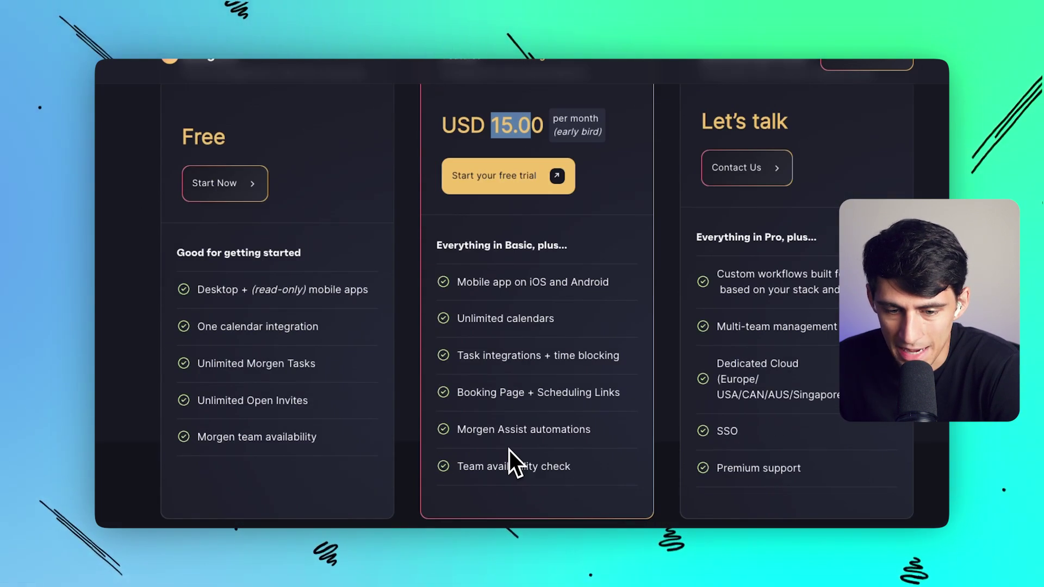
pyautogui.scroll(1, 503, 450)
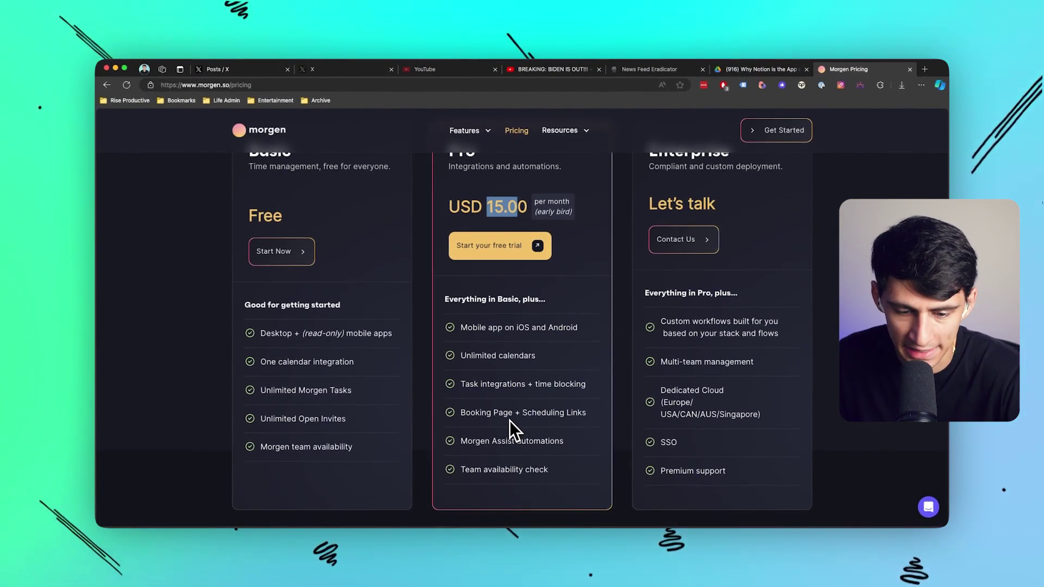
pyautogui.click(453, 514)
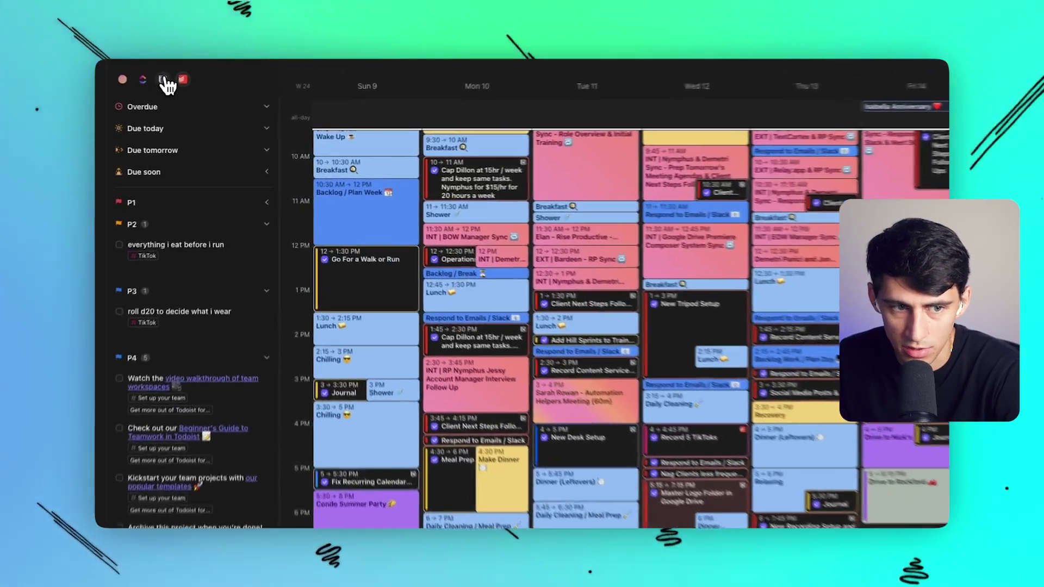
# Expand the Due tomorrow group in the task sidebar to show tomorrow's ten Todoist tasks
pyautogui.click(169, 151)
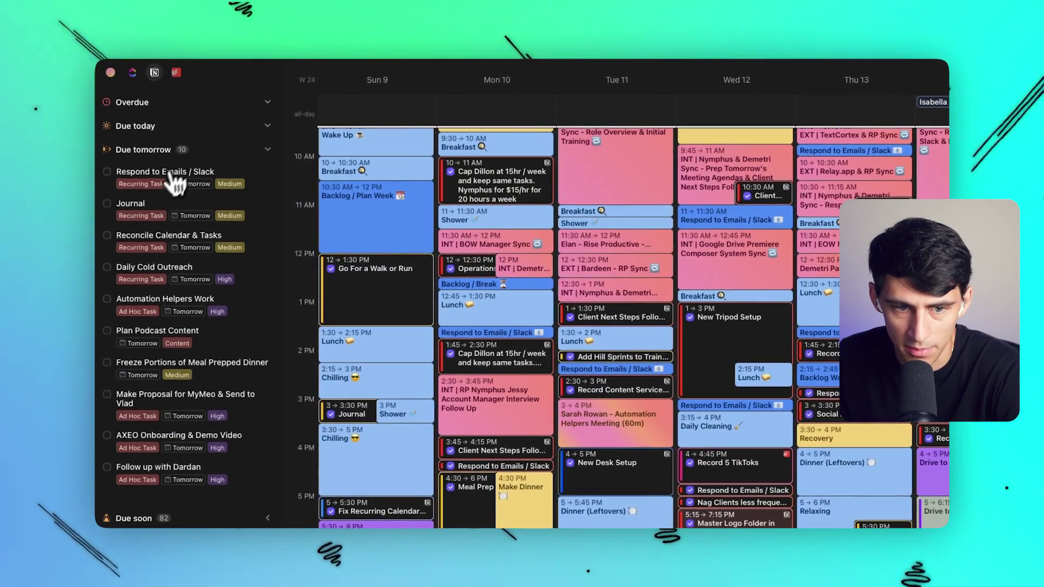